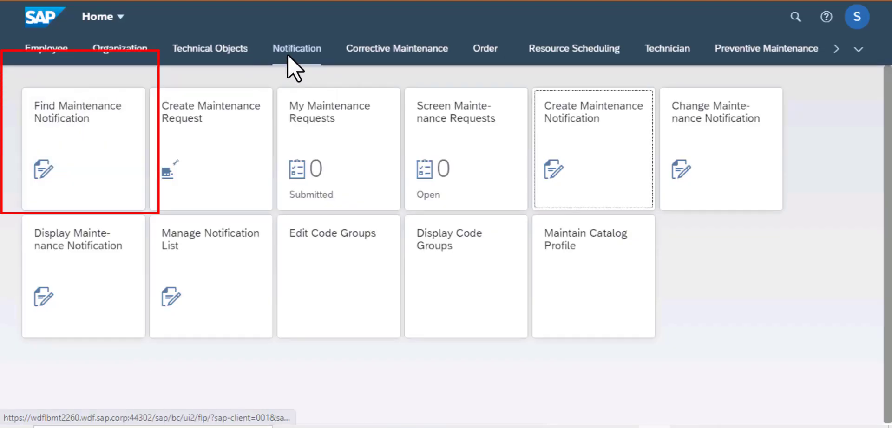
# Open Find Maintenance Notification and add Planner Group to the available filters
pyautogui.click(56, 108)
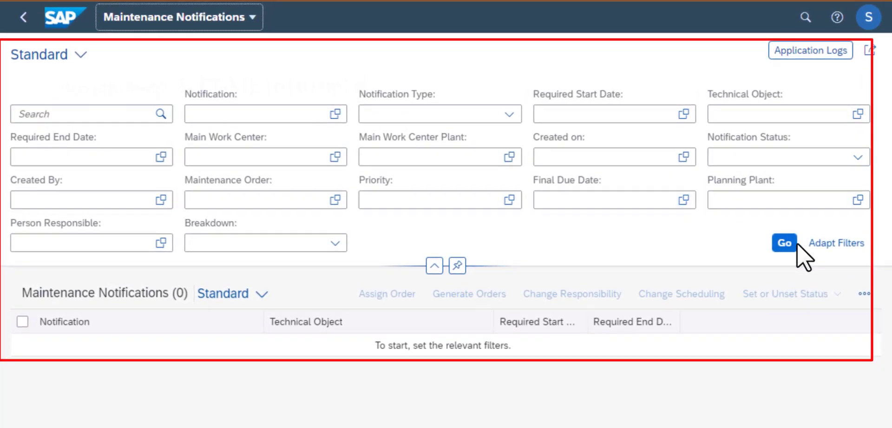
pyautogui.click(818, 243)
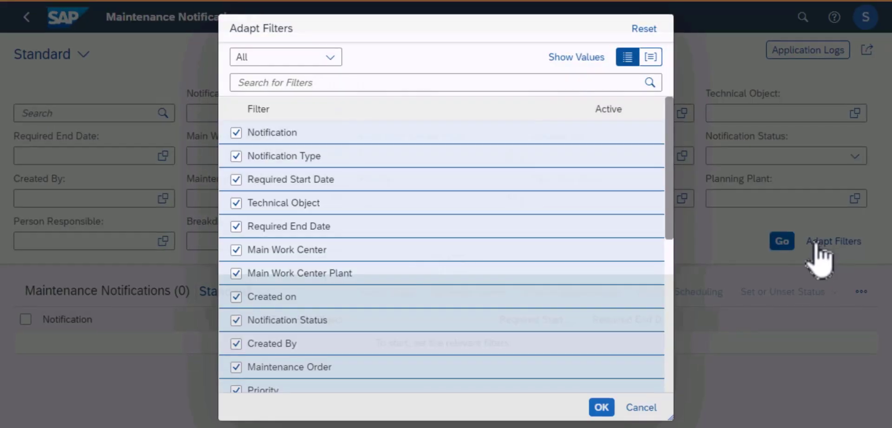
pyautogui.click(275, 80)
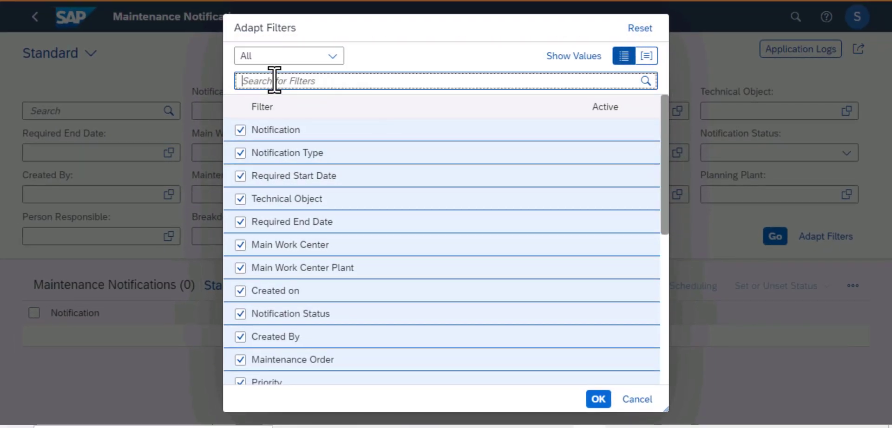
pyautogui.write('planner')
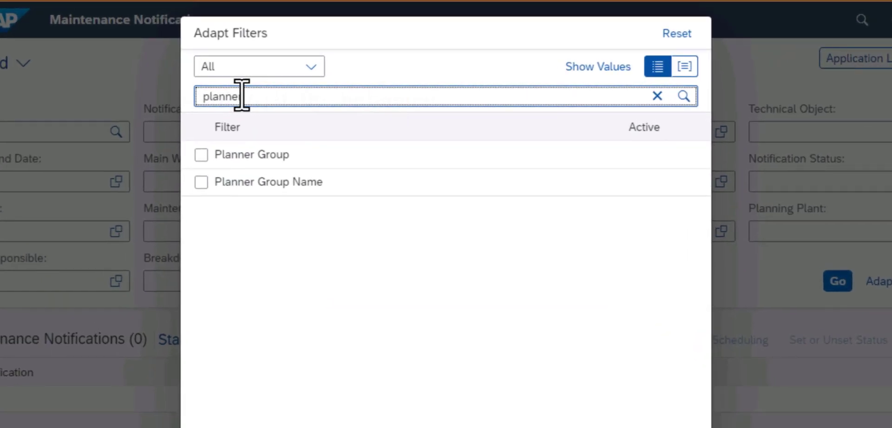
pyautogui.click(201, 155)
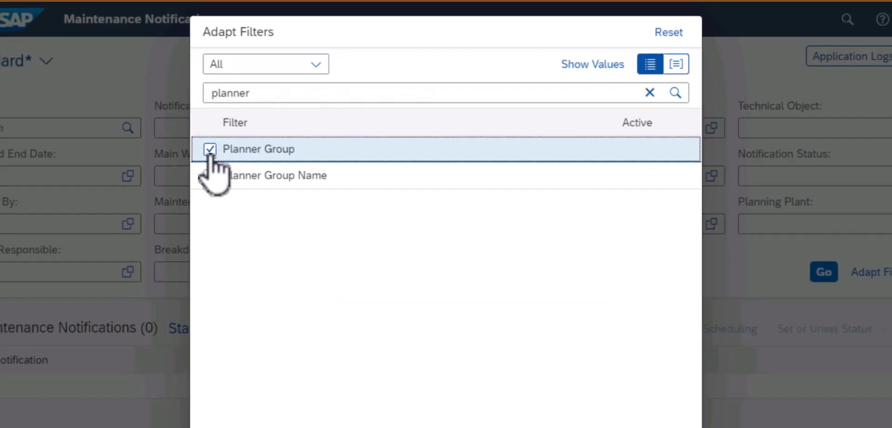
pyautogui.click(598, 399)
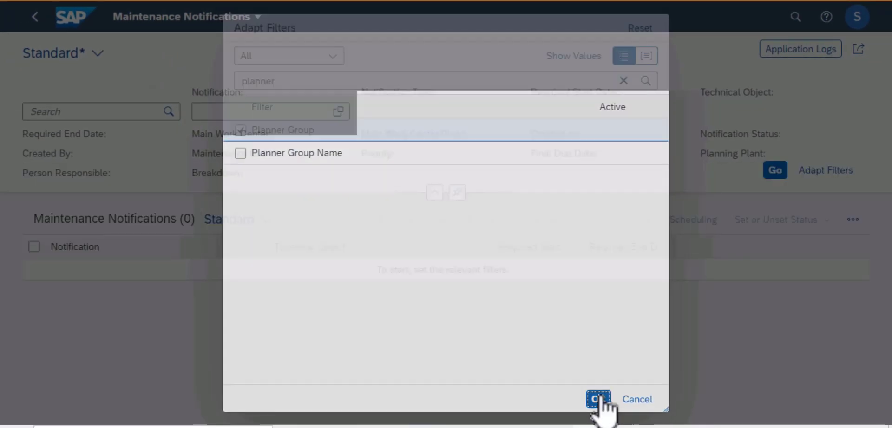
# List the maintenance notifications for Planner Group 16 (P16) in planning plant 1010
pyautogui.click(381, 236)
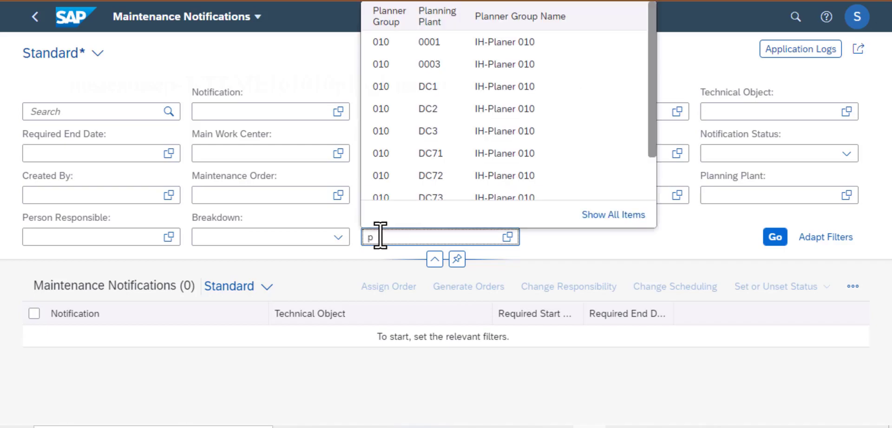
pyautogui.write('p16')
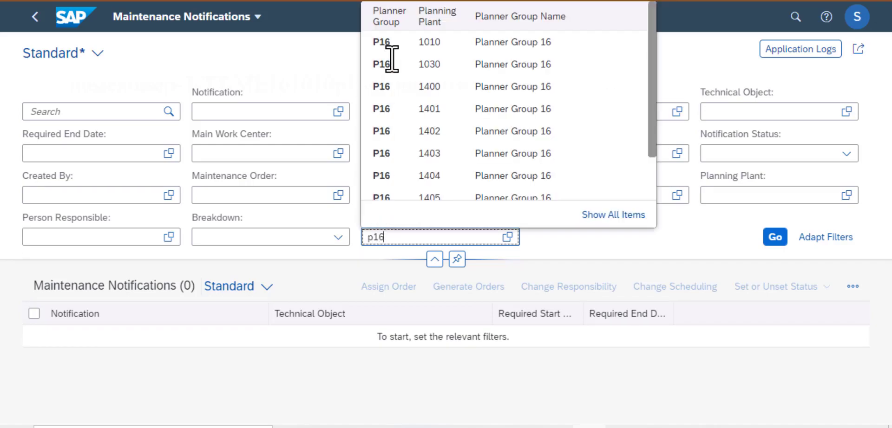
pyautogui.click(392, 44)
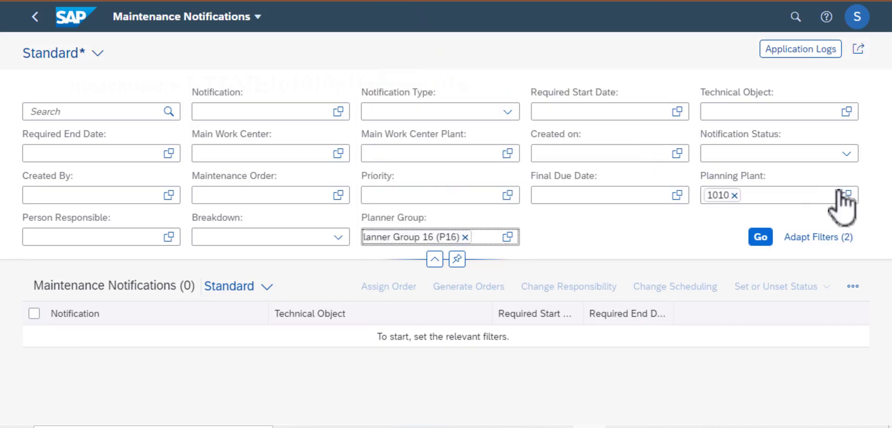
pyautogui.click(762, 238)
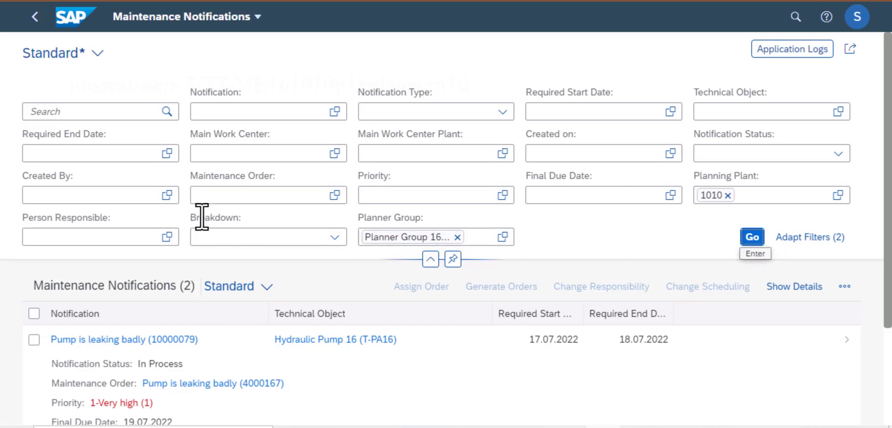
pyautogui.scroll(-3, 200, 220)
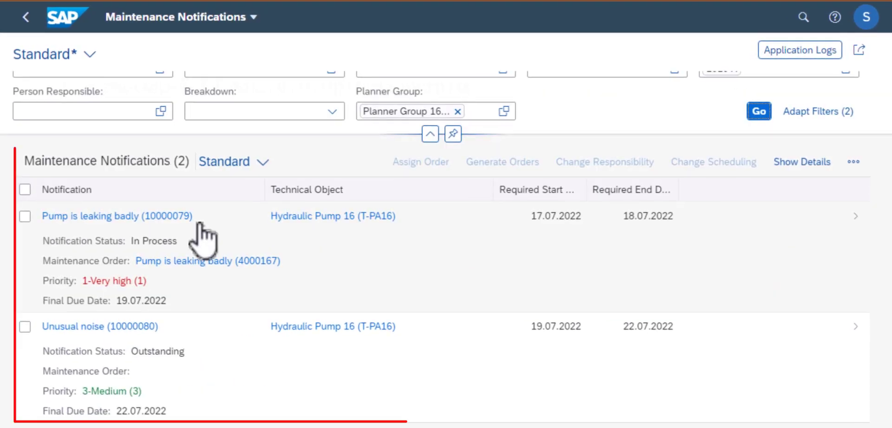
# Open the Unusual noise notification for changing, then create and save an order of type Maintenance order for it with work center T-ME16
pyautogui.click(85, 328)
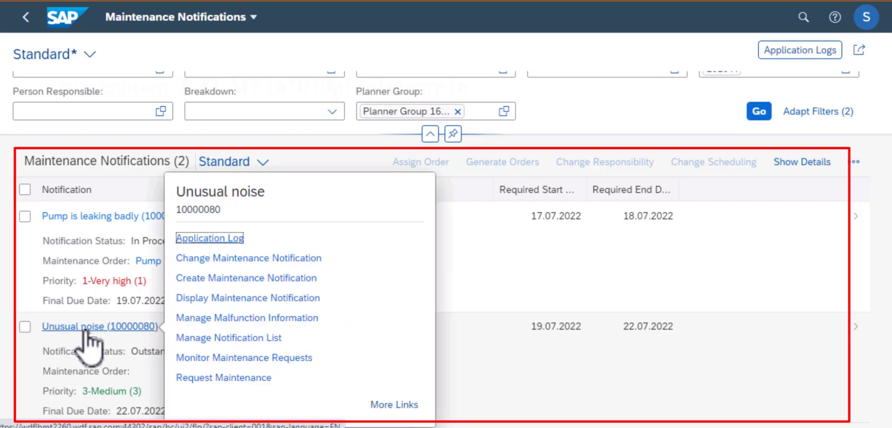
pyautogui.click(241, 258)
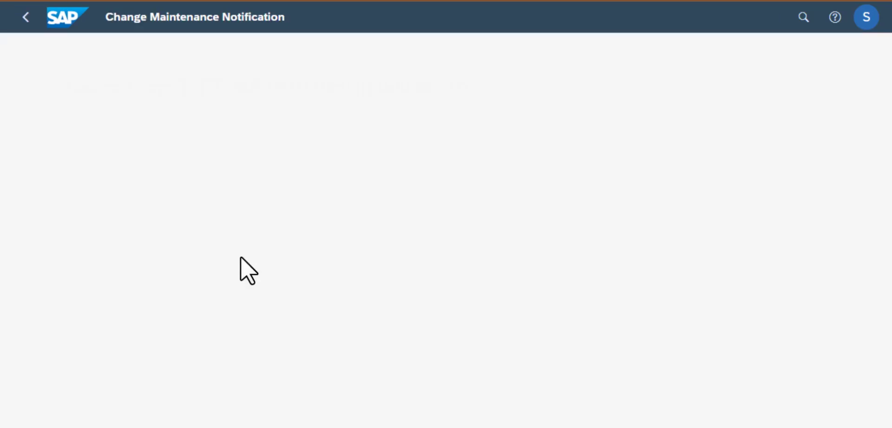
pyautogui.click(241, 277)
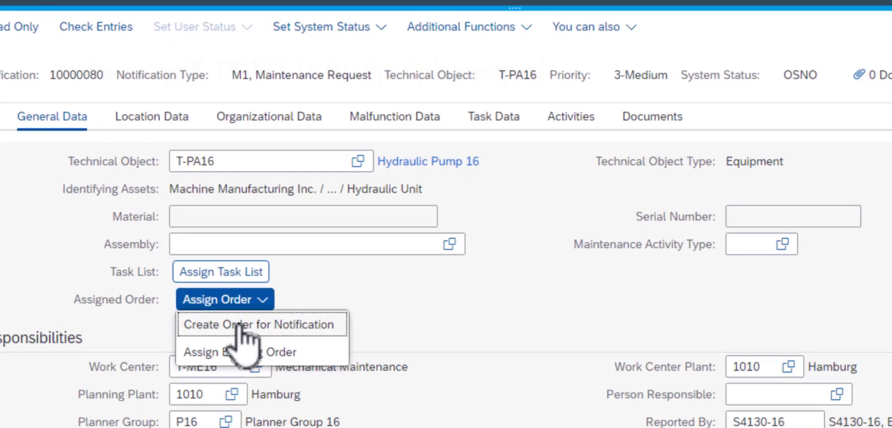
pyautogui.click(245, 336)
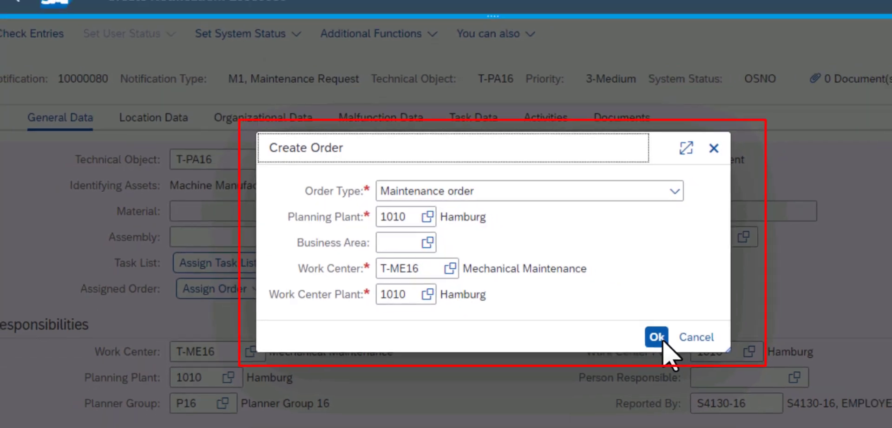
pyautogui.click(588, 311)
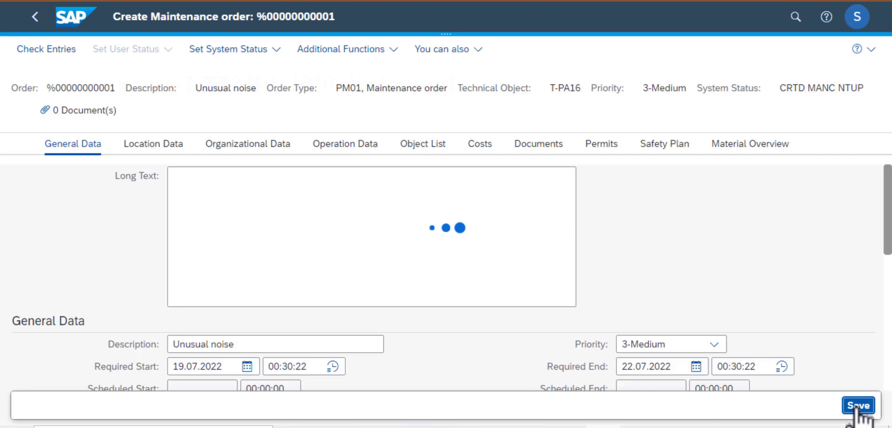
pyautogui.click(856, 406)
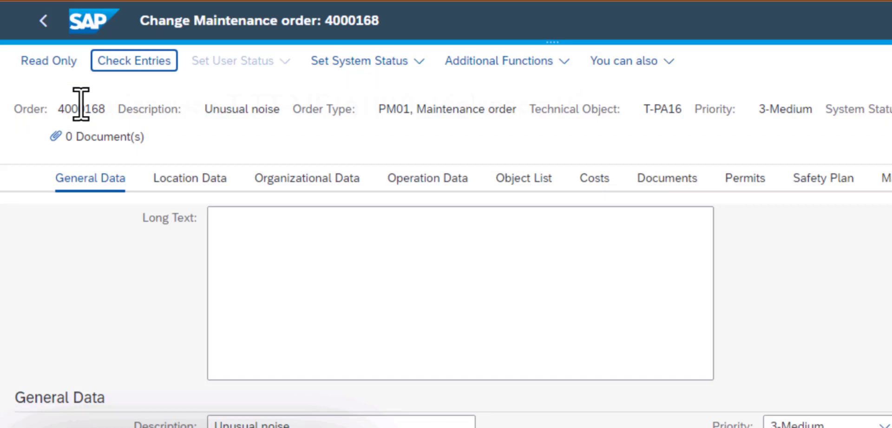
# Review the new order's general, location, organizational and operation data
pyautogui.click(74, 186)
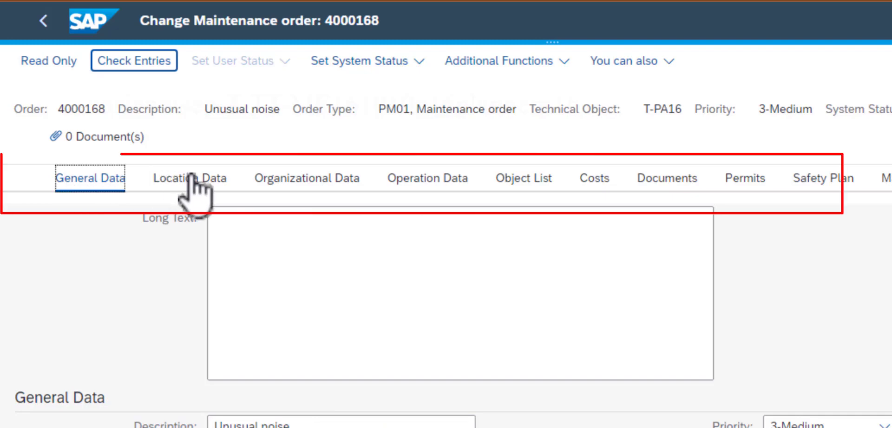
pyautogui.click(191, 178)
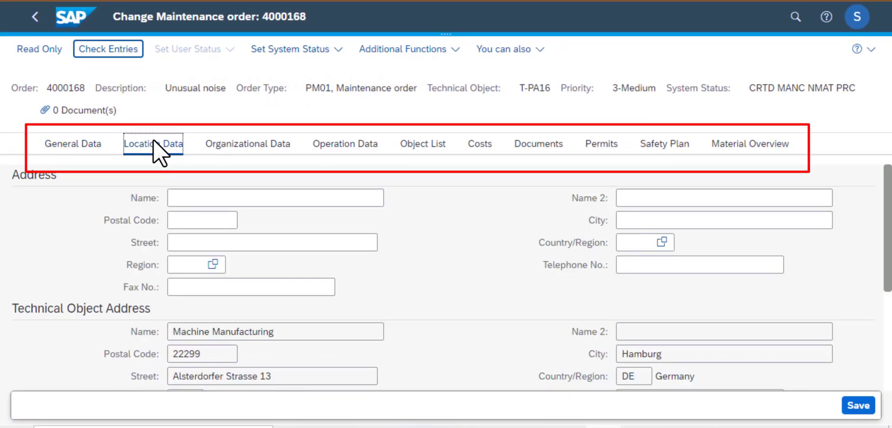
pyautogui.scroll(-4, 889, 366)
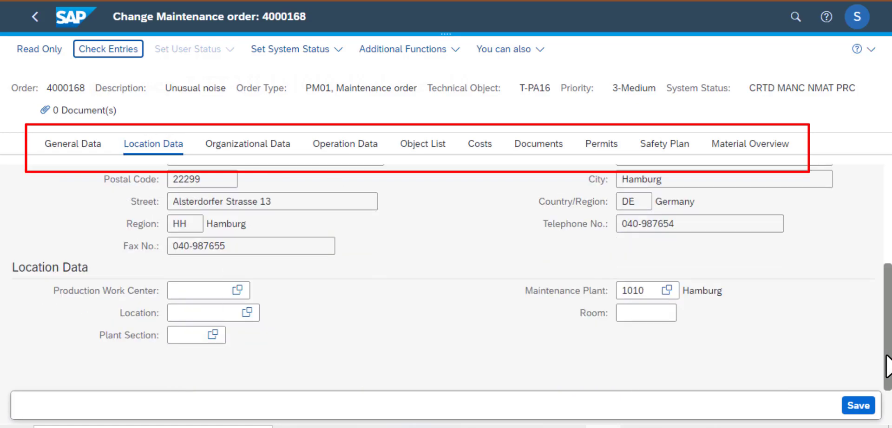
pyautogui.click(249, 145)
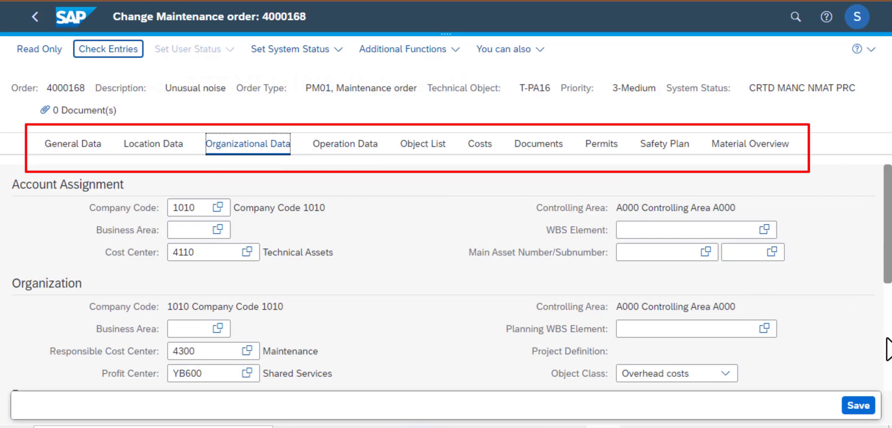
pyautogui.scroll(-4, 889, 352)
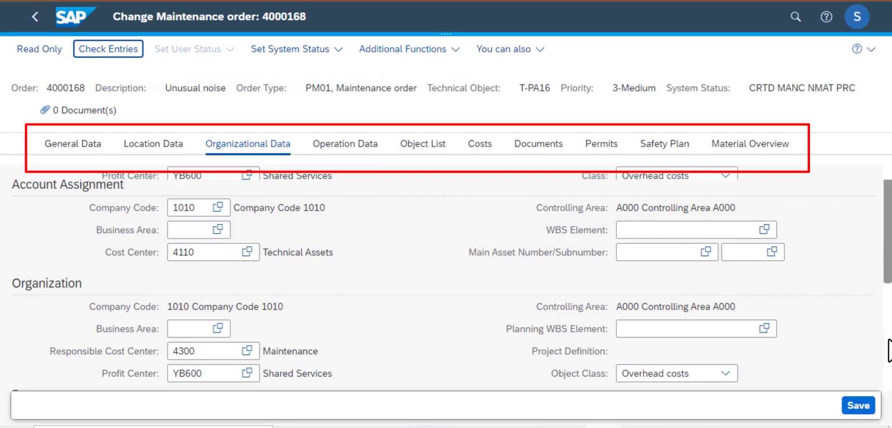
pyautogui.click(357, 145)
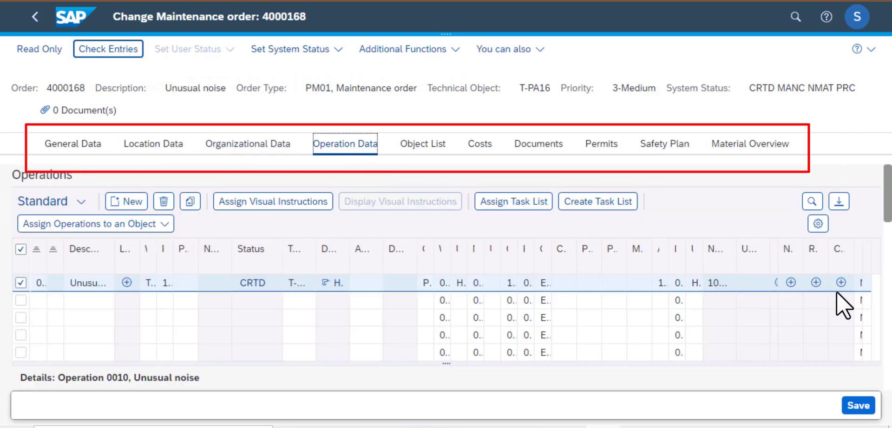
pyautogui.scroll(-4, 889, 339)
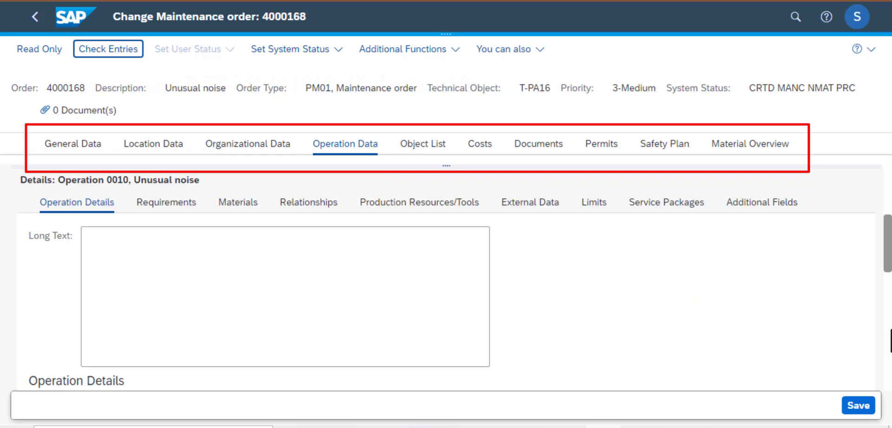
# Review the order's object list, costs, documents, permits, safety plan and material overview
pyautogui.click(421, 145)
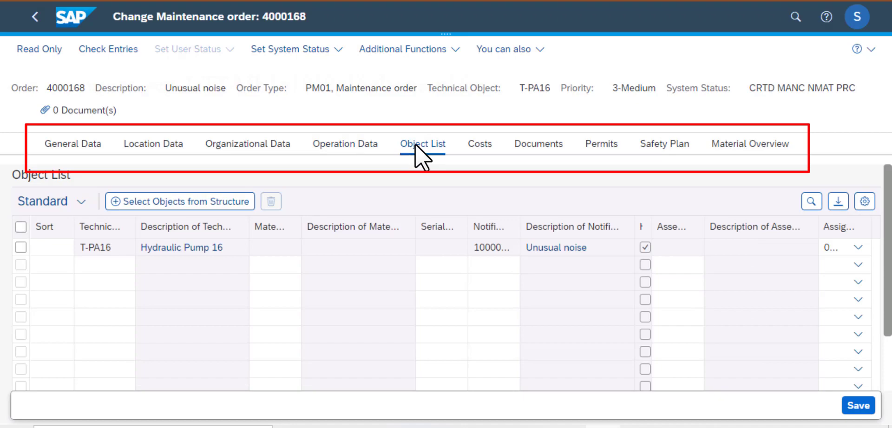
pyautogui.click(479, 148)
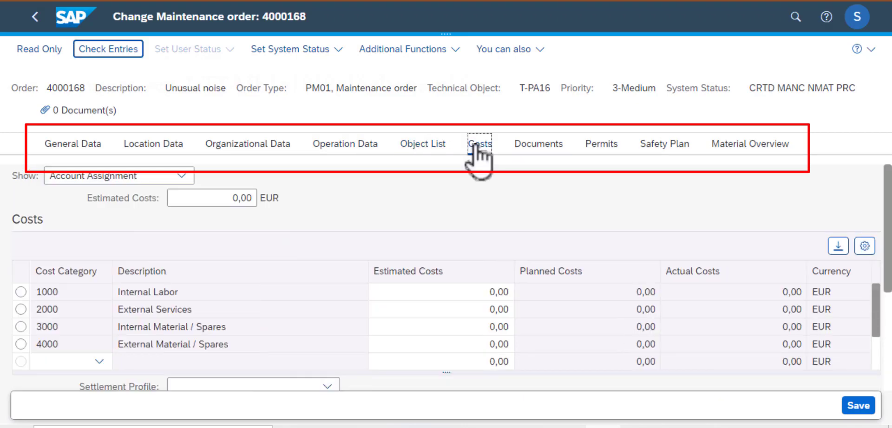
pyautogui.click(553, 160)
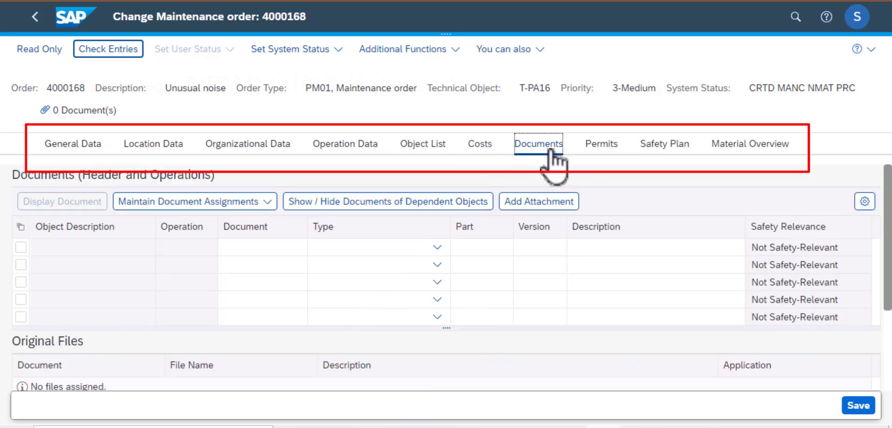
pyautogui.click(605, 148)
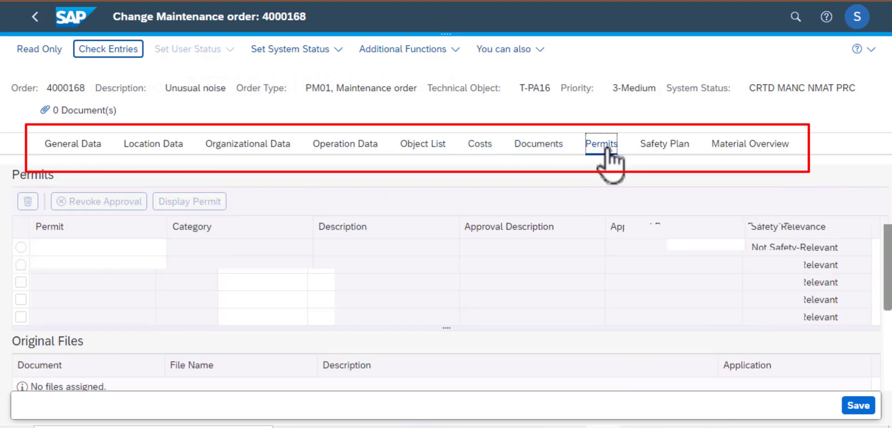
pyautogui.click(664, 147)
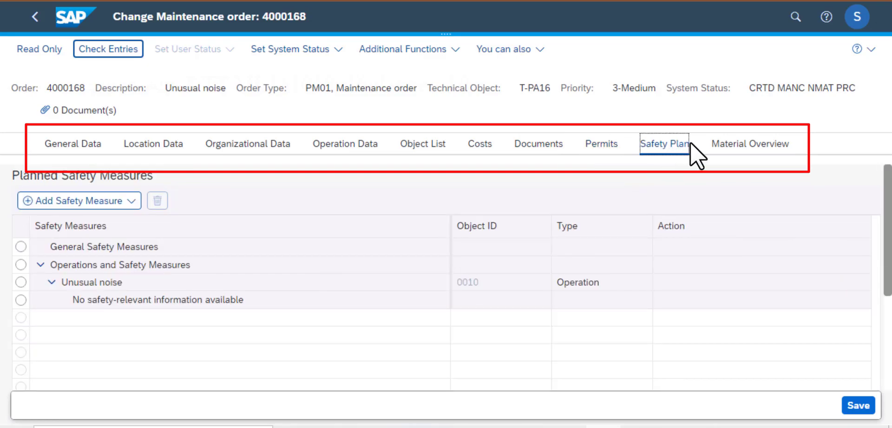
pyautogui.click(718, 144)
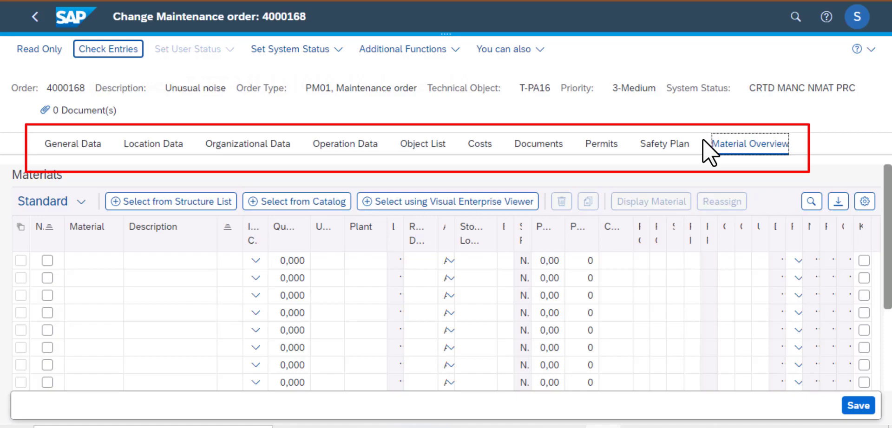
# Show the order's operations in the Internal view and copy the Unusual noise operation twice
pyautogui.click(345, 144)
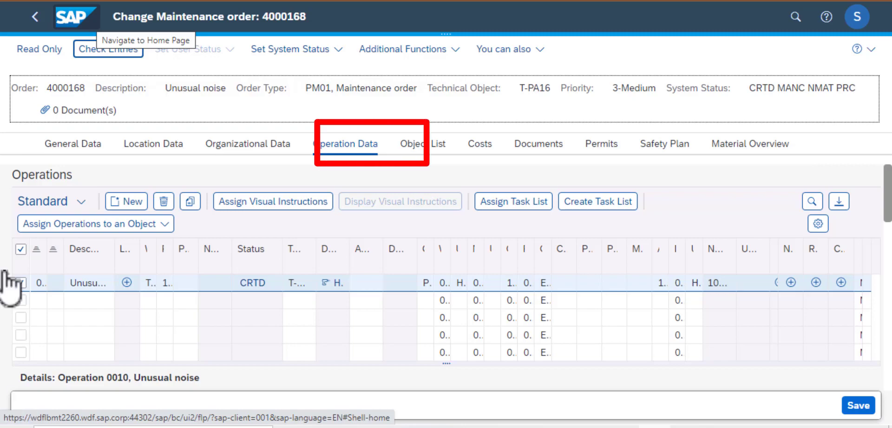
pyautogui.click(81, 204)
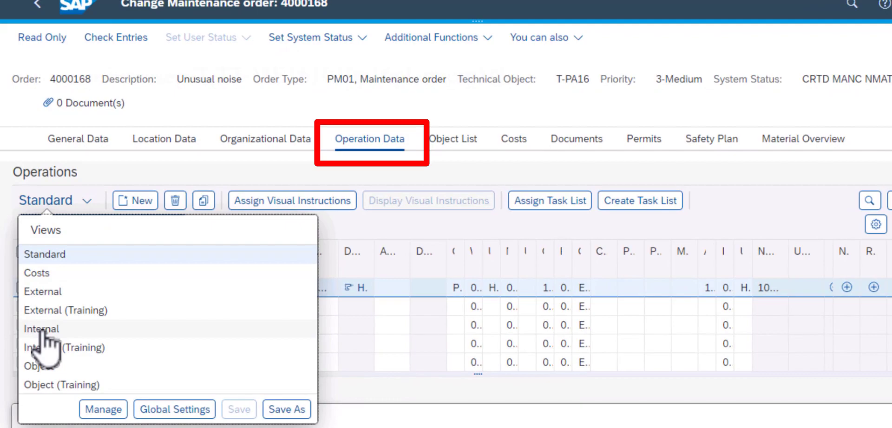
pyautogui.click(42, 330)
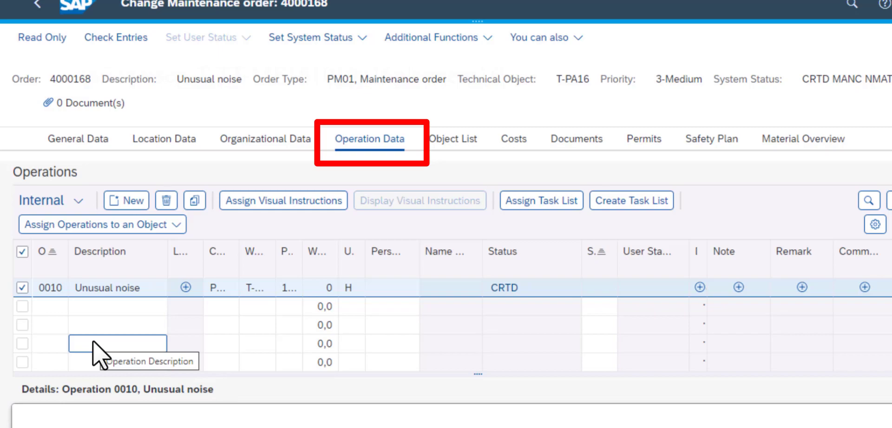
pyautogui.click(196, 200)
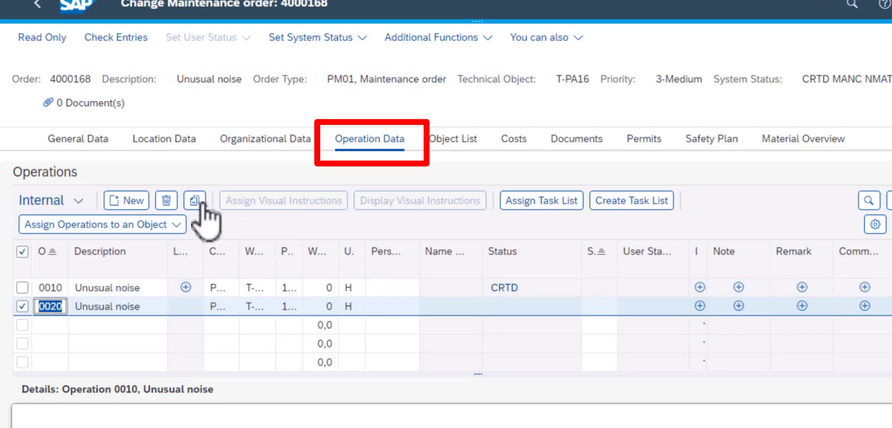
pyautogui.click(195, 201)
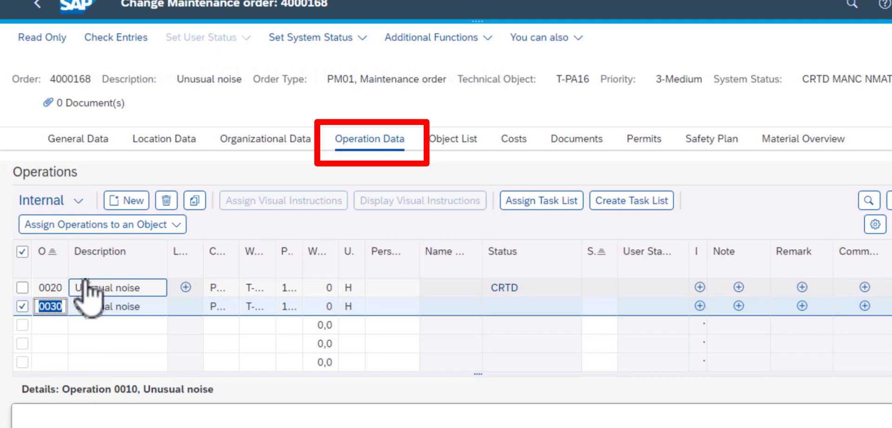
# Set the planned work of operations 0020 and 0030 to 1 hour each
pyautogui.click(222, 325)
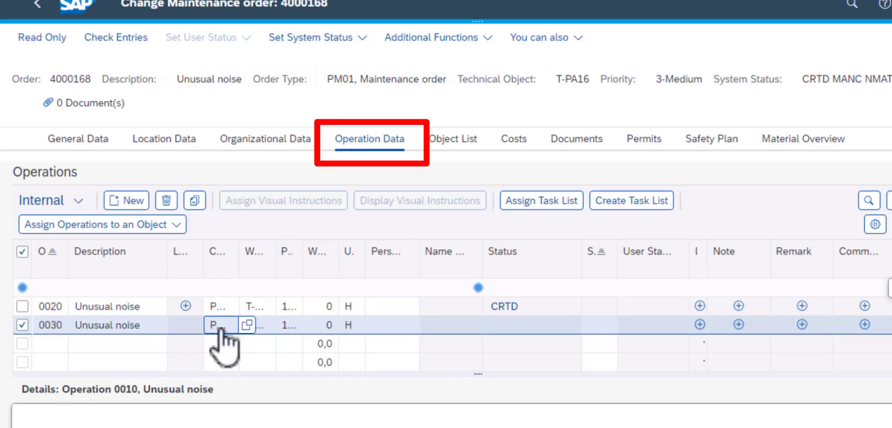
pyautogui.click(46, 325)
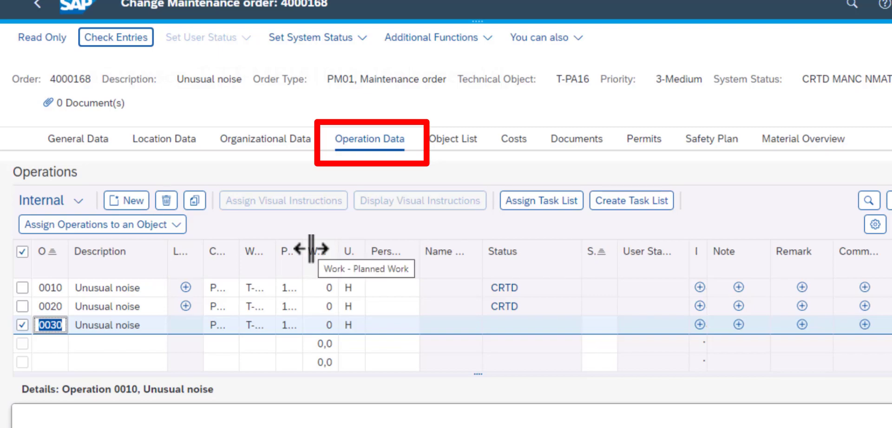
pyautogui.moveTo(285, 309)
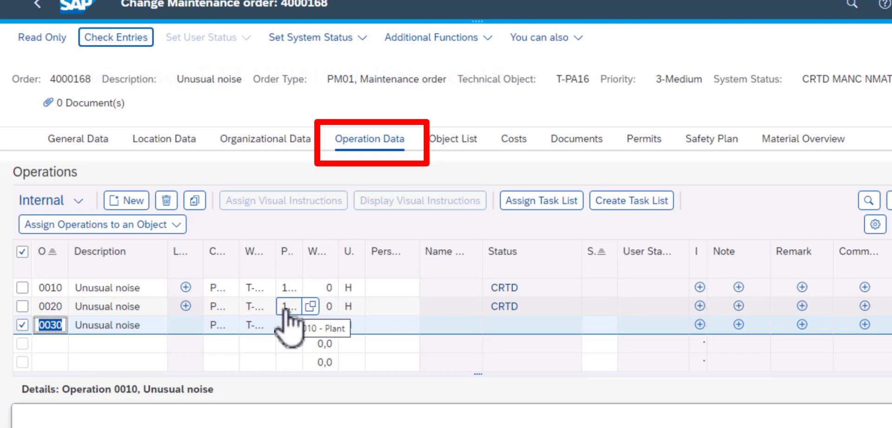
pyautogui.click(330, 308)
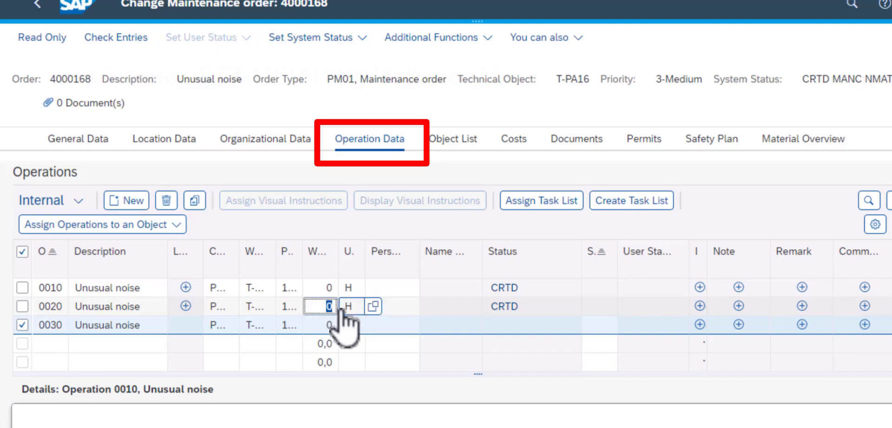
pyautogui.write('1')
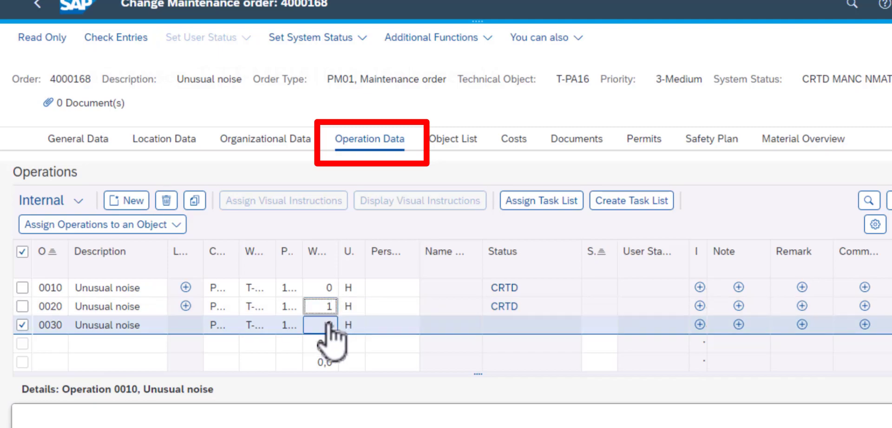
pyautogui.click(325, 325)
pyautogui.write('1')
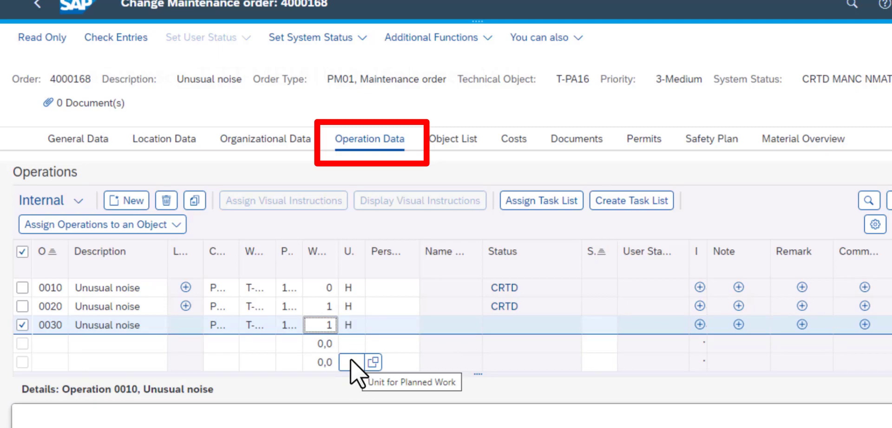
# Set the planned work to 1 hour for operation 0010, 2 hours for operation 0020 and 3 hours for operation 0030
pyautogui.click(328, 288)
pyautogui.write('1')
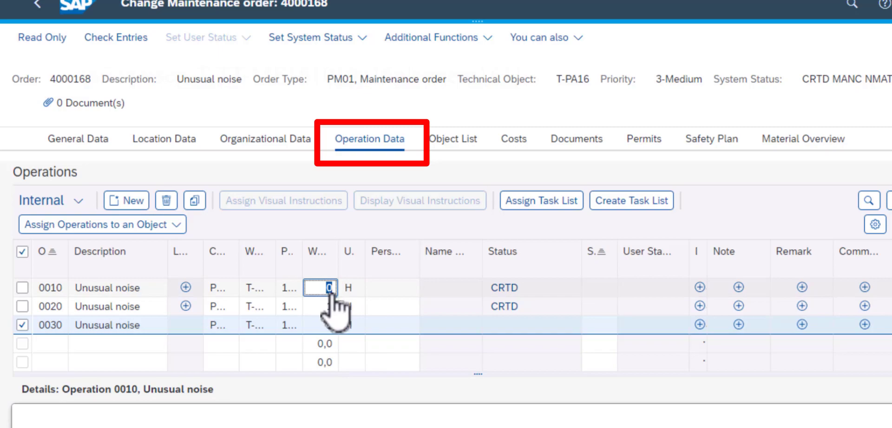
pyautogui.click(330, 307)
pyautogui.write('2')
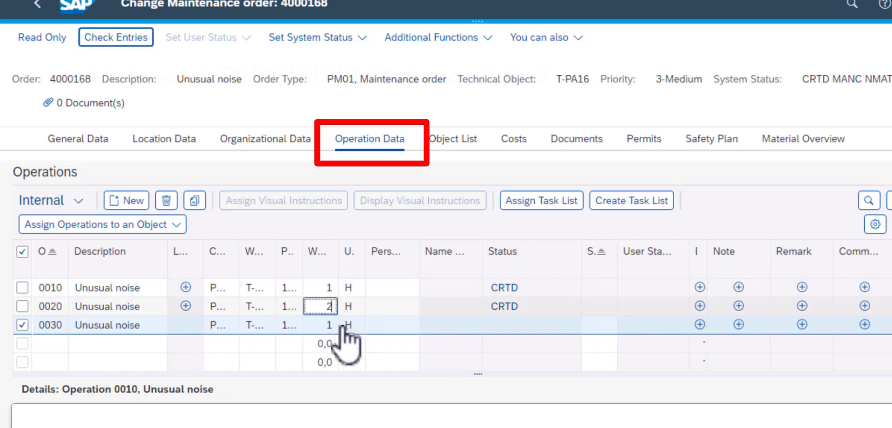
pyautogui.click(331, 325)
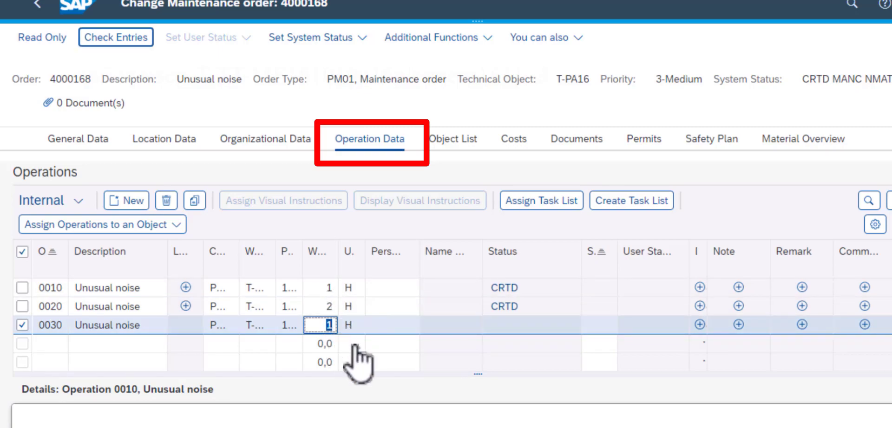
pyautogui.write('3')
# Change the description of operation 0010 to "Switch off and safety check" and of operation 0020 to "Replace rubber seal"
pyautogui.click(109, 292)
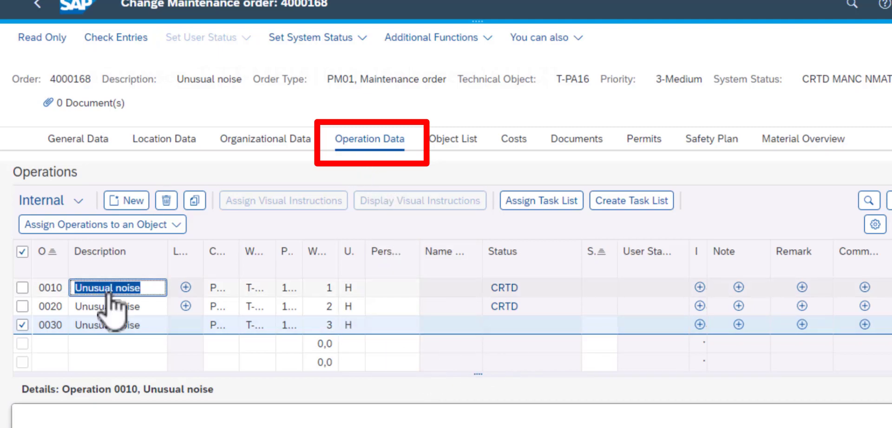
pyautogui.write('Switch off and safe')
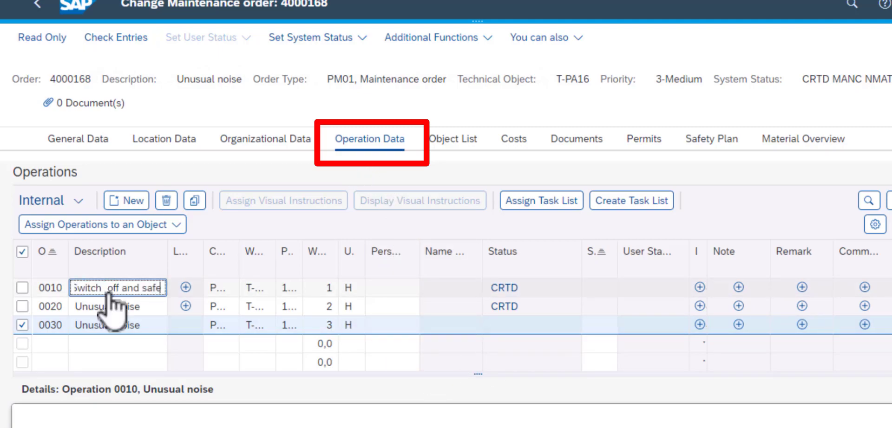
pyautogui.write('ty check')
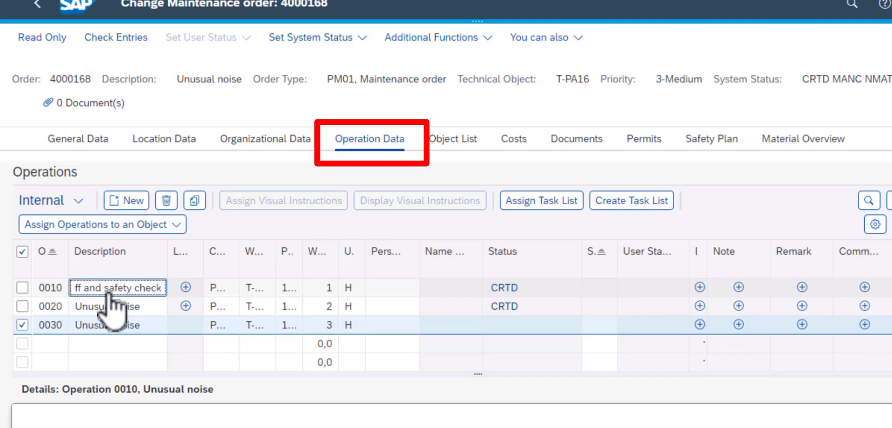
pyautogui.click(110, 308)
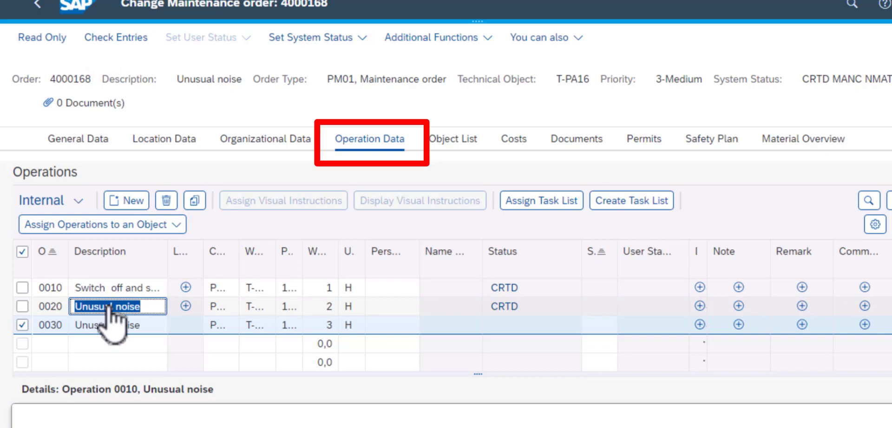
pyautogui.write('R')
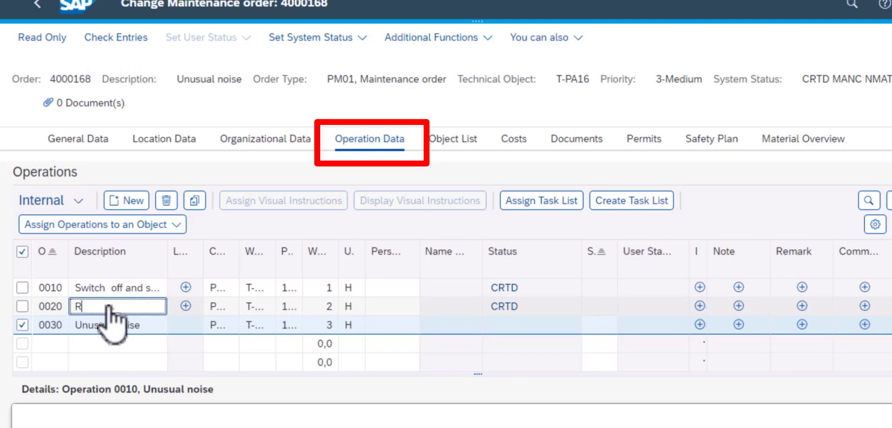
pyautogui.write('eplace rubber se')
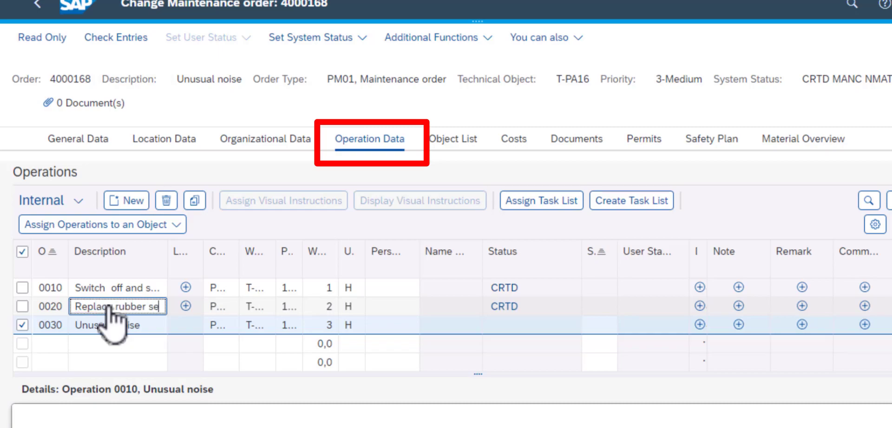
pyautogui.write('al')
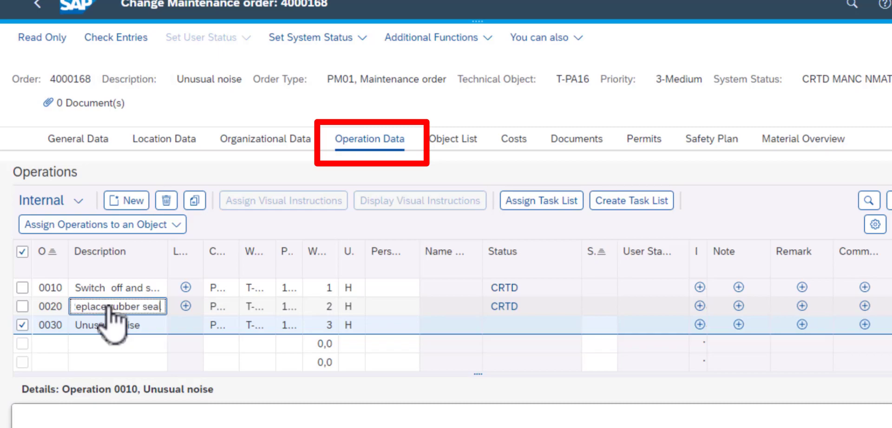
# Change the description of operation 0030 to "Test"
pyautogui.click(117, 325)
pyautogui.hotkey('ctrl', 'a')
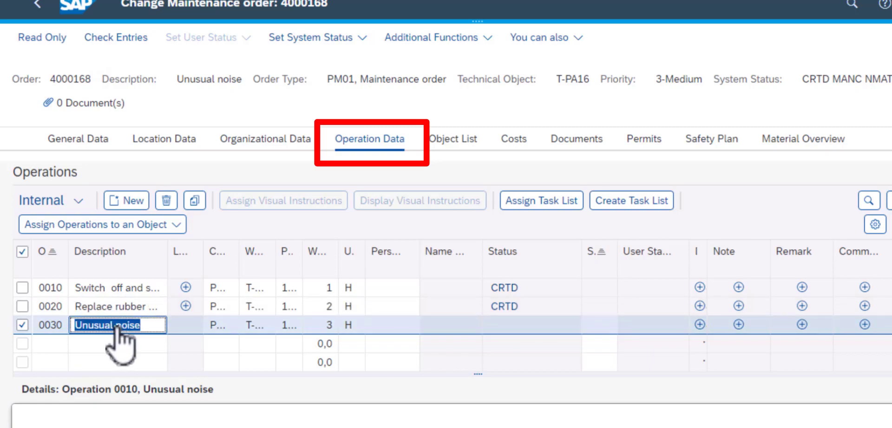
pyautogui.write('Test')
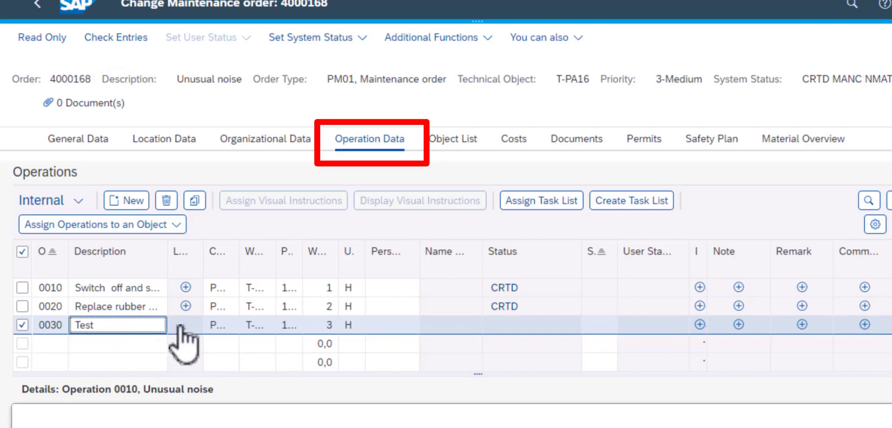
pyautogui.click(121, 306)
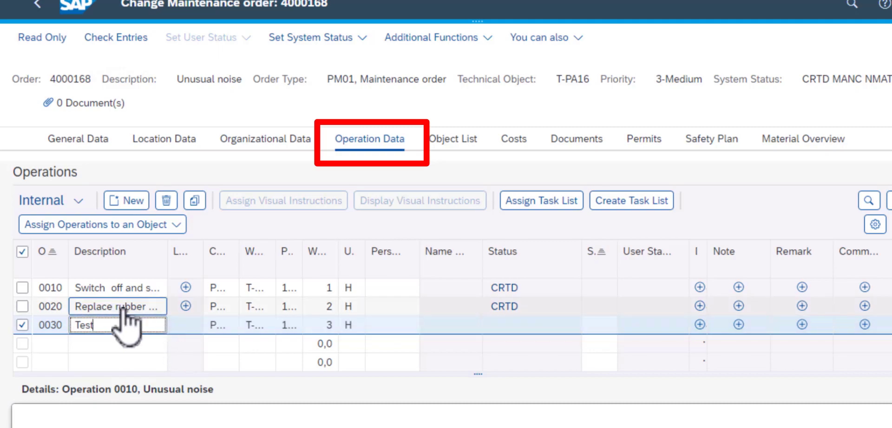
pyautogui.click(103, 325)
pyautogui.moveTo(103, 326); pyautogui.dragTo(89, 323)
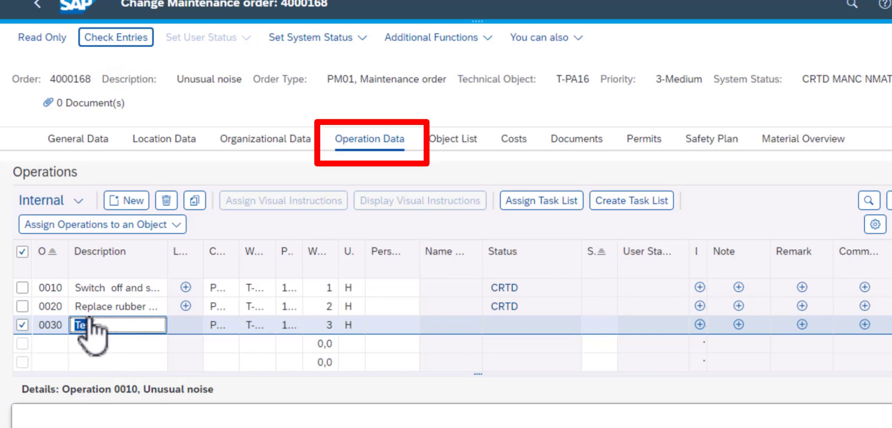
pyautogui.doubleClick(90, 326)
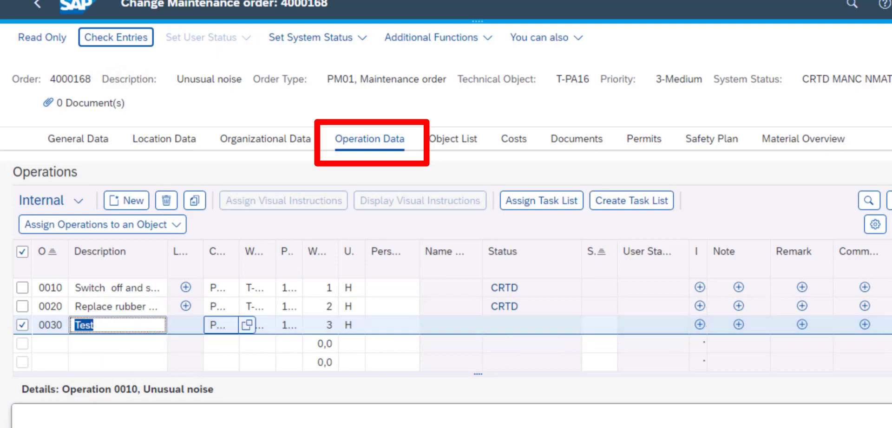
pyautogui.scroll(-2, 446, 306)
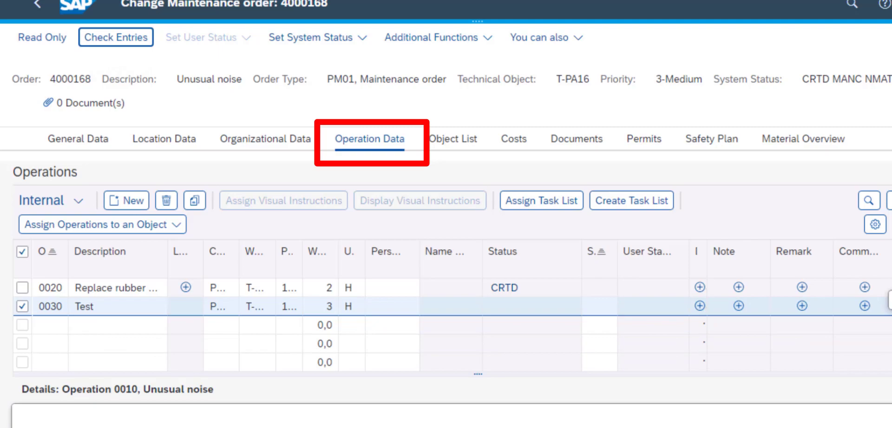
pyautogui.scroll(2, 446, 307)
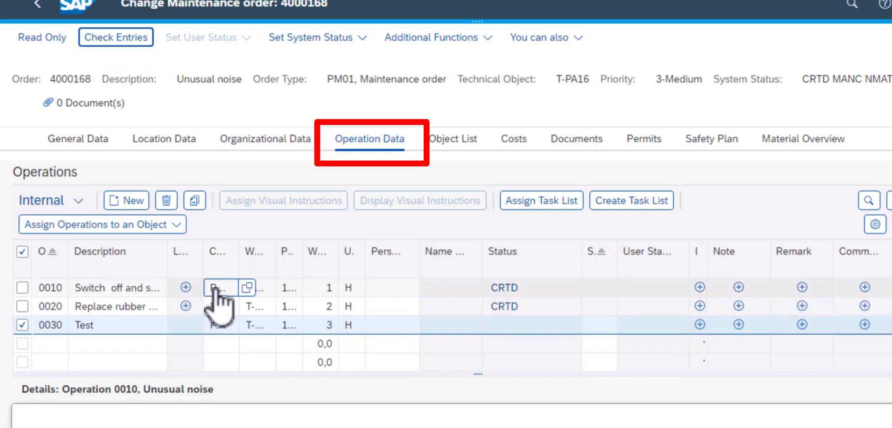
# Check the control keys of operations 0010 and 0020, and the plant and planned work unit of operation 0010
pyautogui.click(215, 288)
pyautogui.click(214, 292)
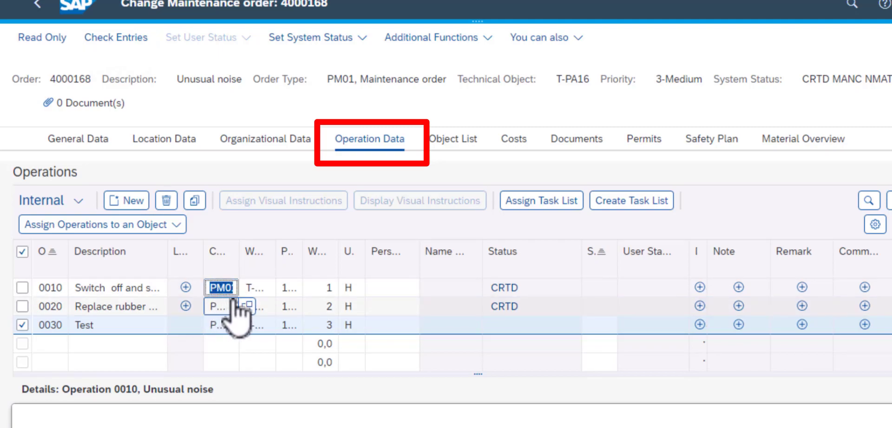
pyautogui.click(223, 306)
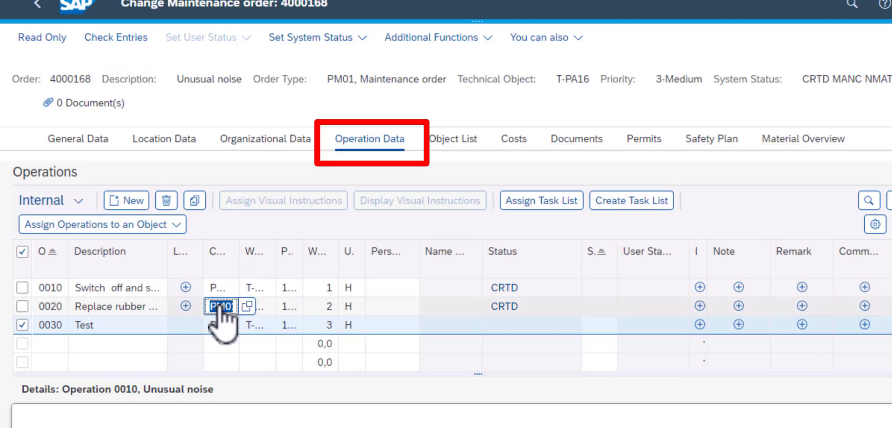
pyautogui.press('End')
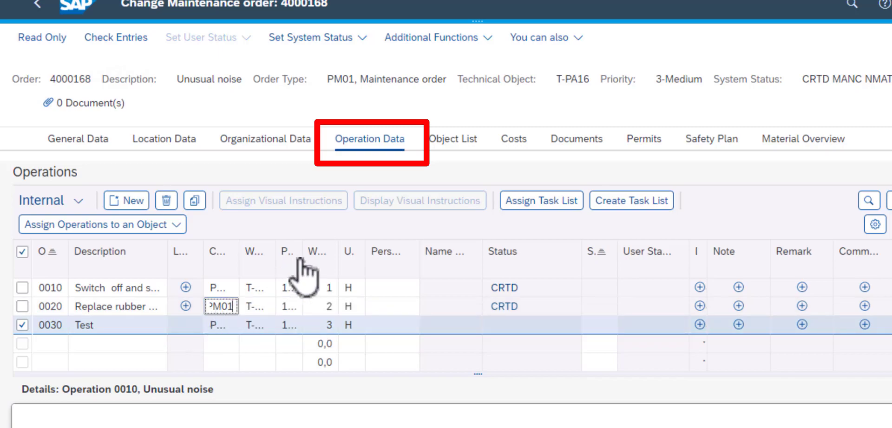
pyautogui.click(289, 289)
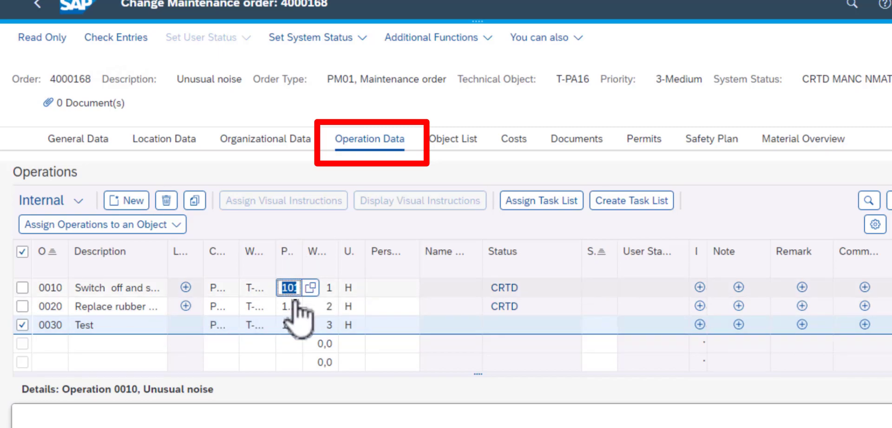
pyautogui.click(350, 289)
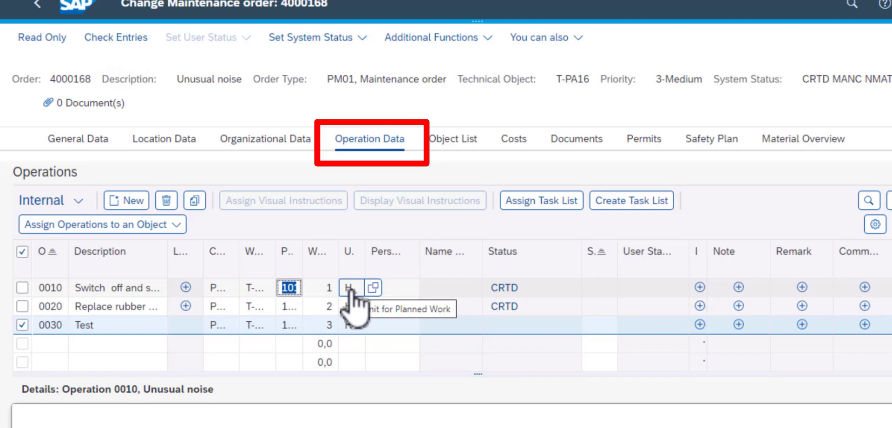
# Save the maintenance order with its planned operations and return to the home page
pyautogui.click(386, 346)
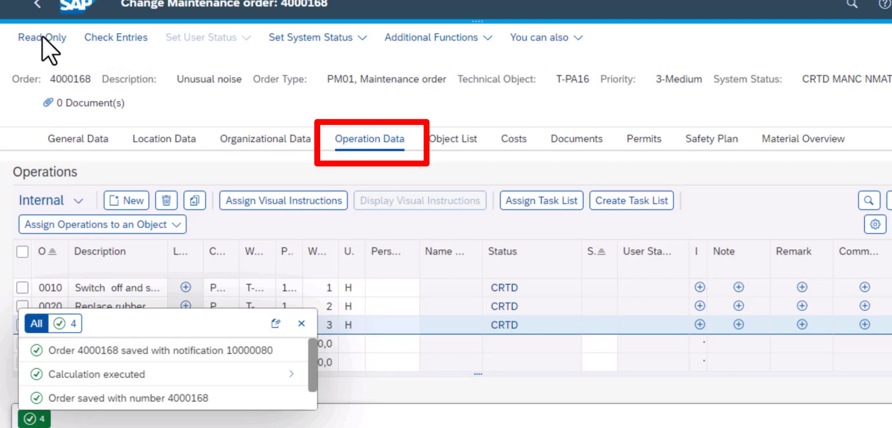
pyautogui.click(77, 6)
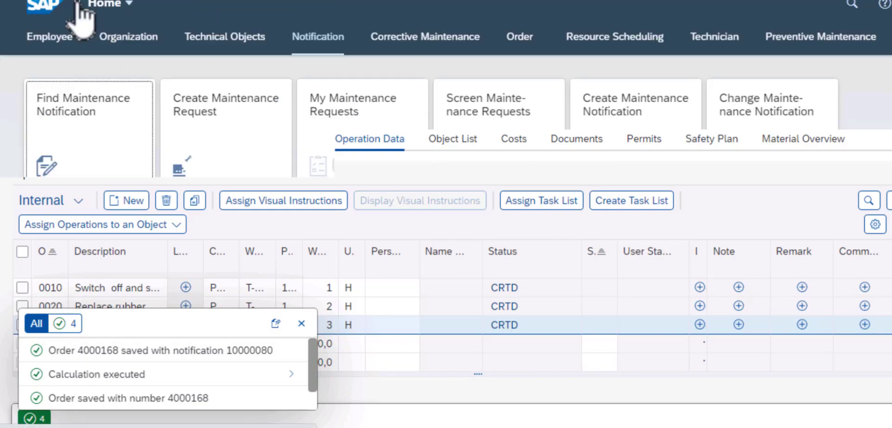